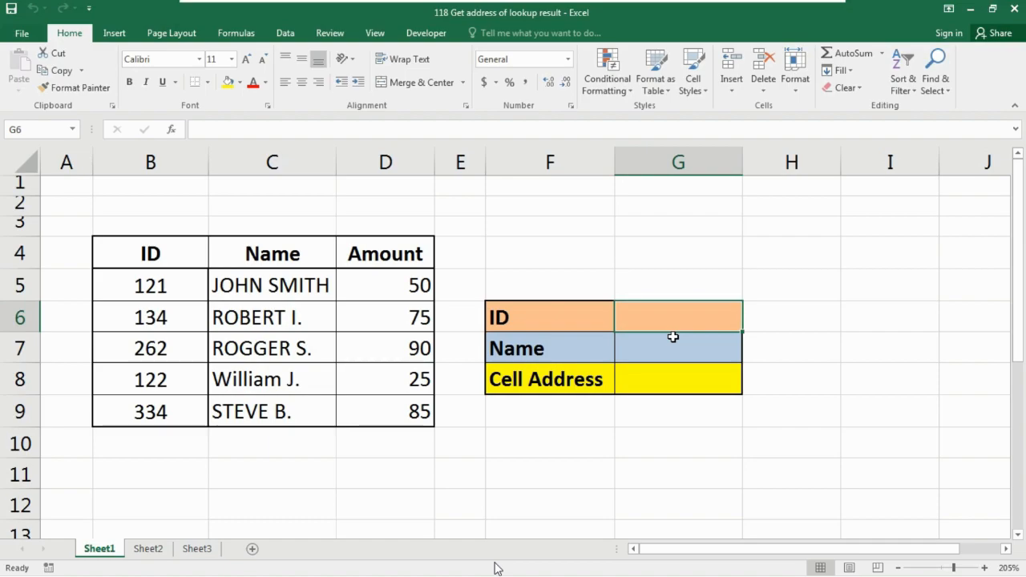
# Step: Enter the second record's ID in G6 and return the matching name in G7 with =VLOOKUP(G6,B5:D9,2,0)
pyautogui.write('134')
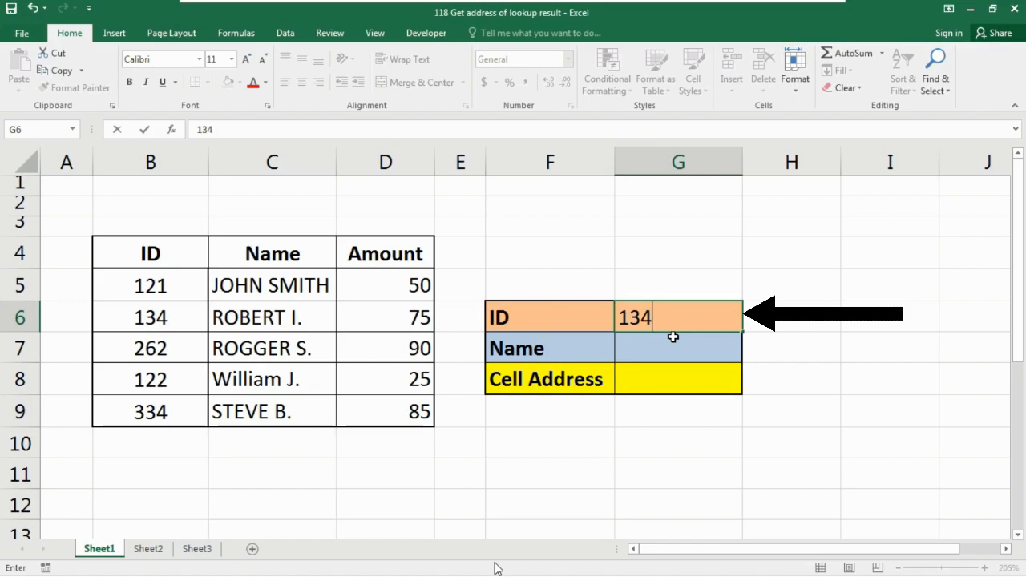
pyautogui.hotkey('ctrl', 'Return')
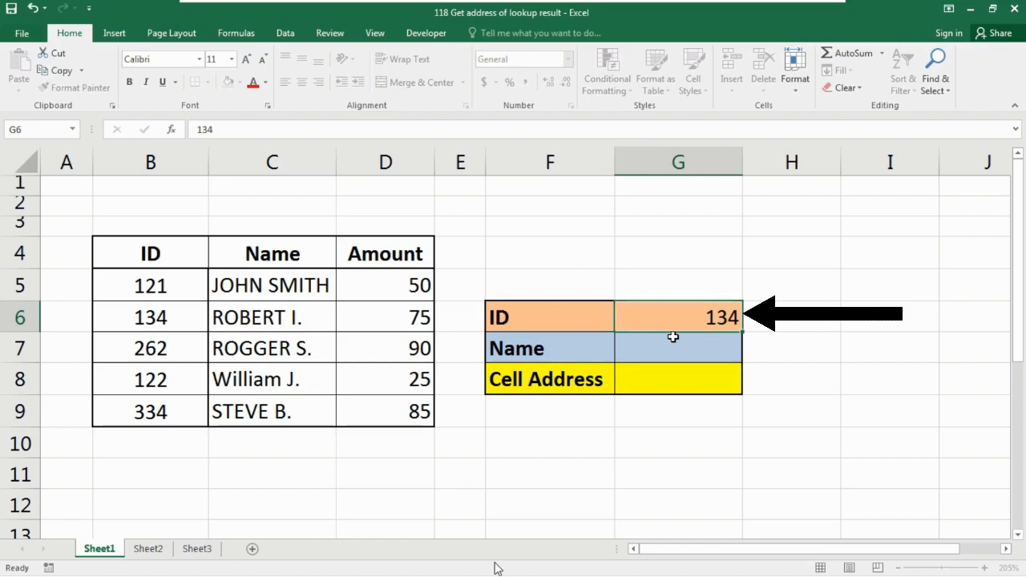
pyautogui.click(672, 337)
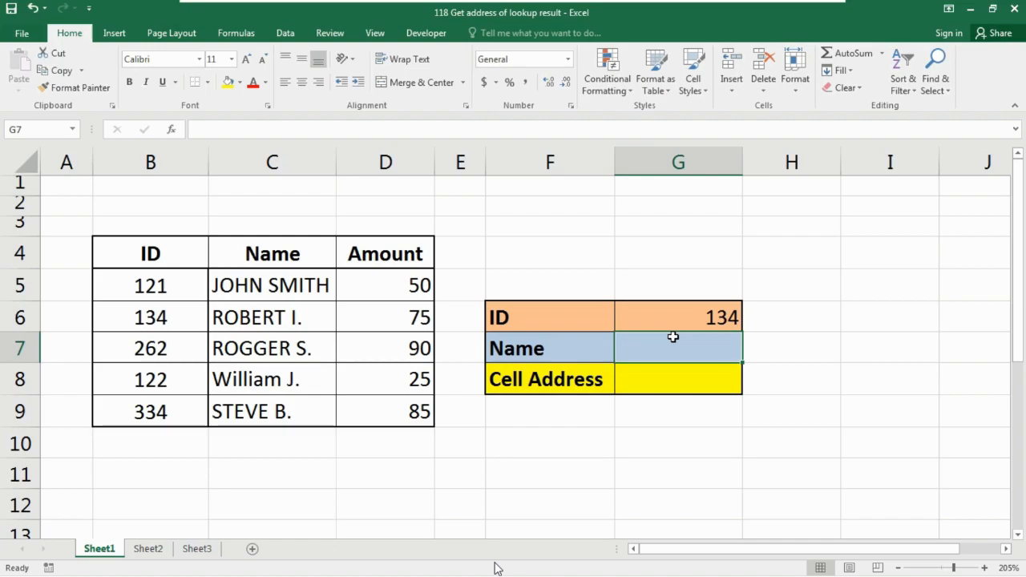
pyautogui.write('=vloo')
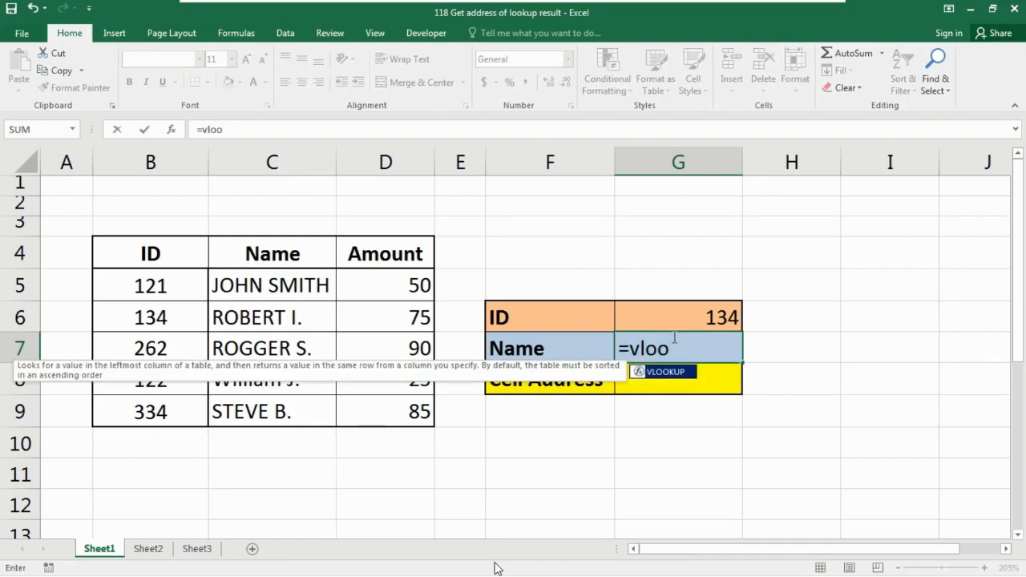
pyautogui.press('Tab')
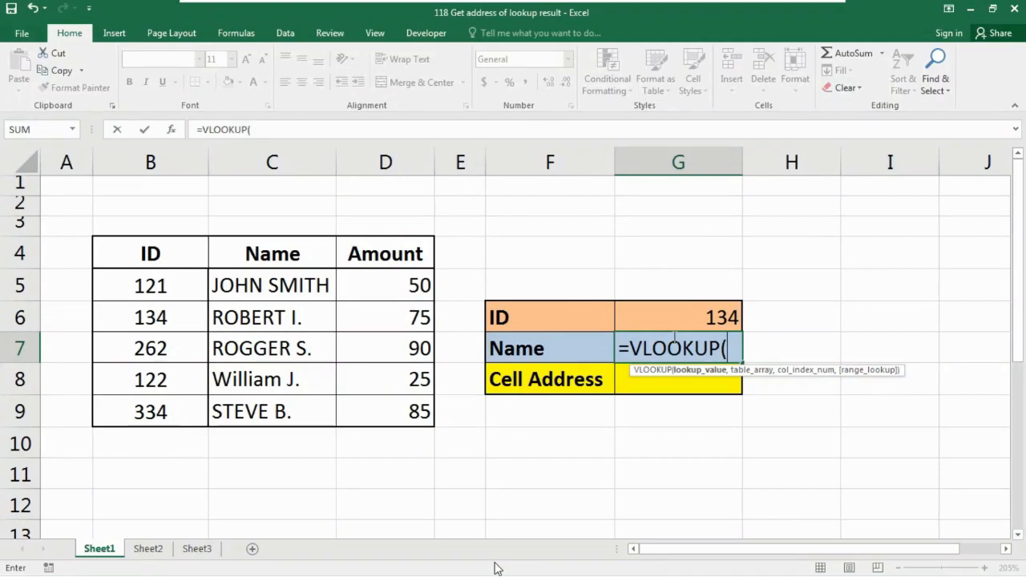
pyautogui.click(697, 313)
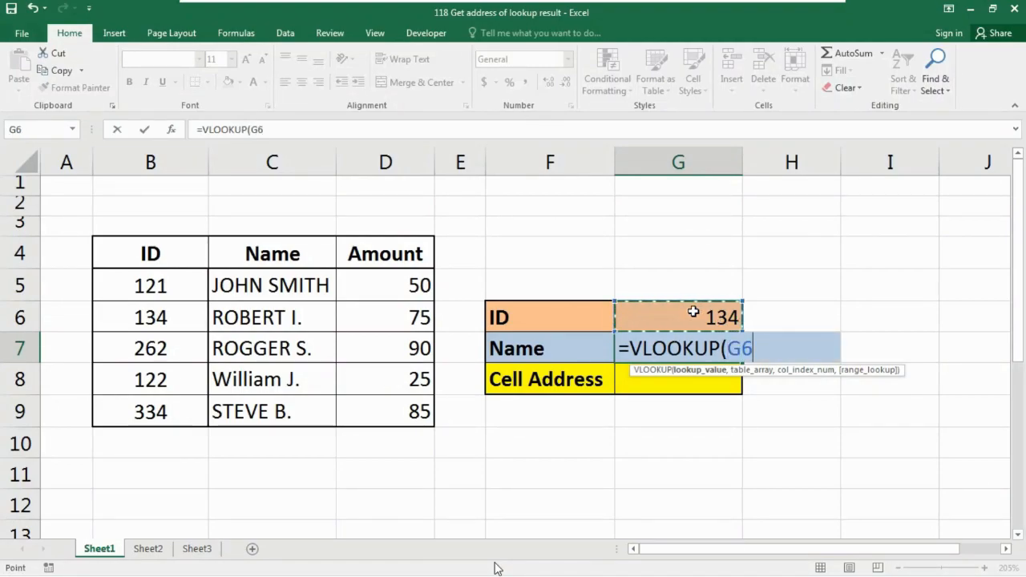
pyautogui.write(',')
pyautogui.moveTo(160, 285); pyautogui.dragTo(414, 422)
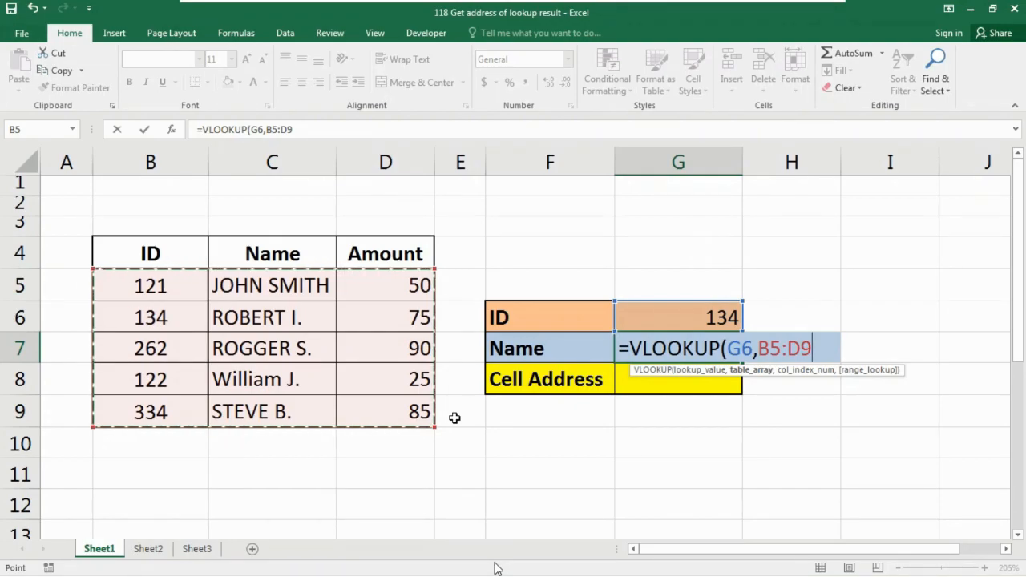
pyautogui.write(',')
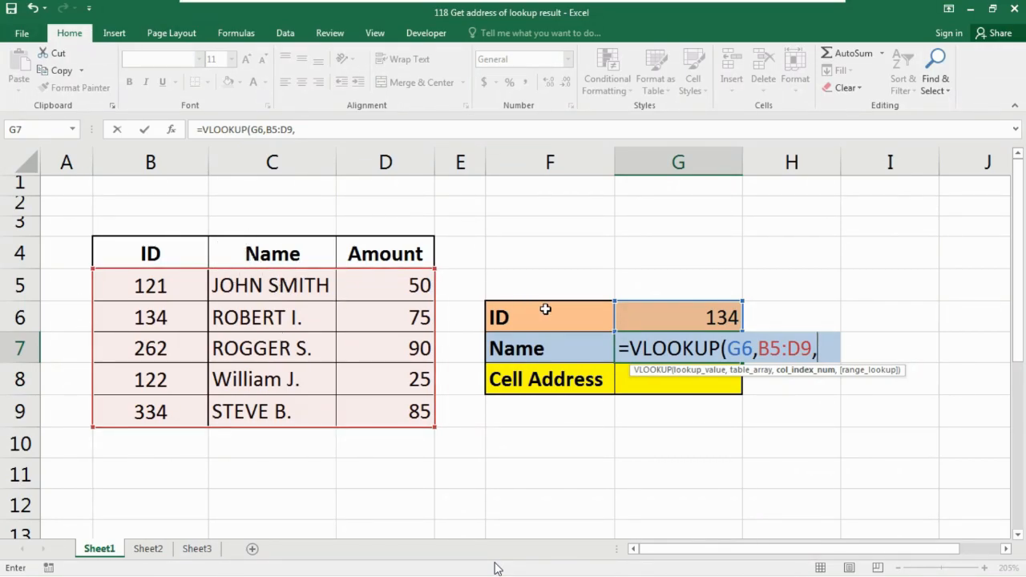
pyautogui.write('2,')
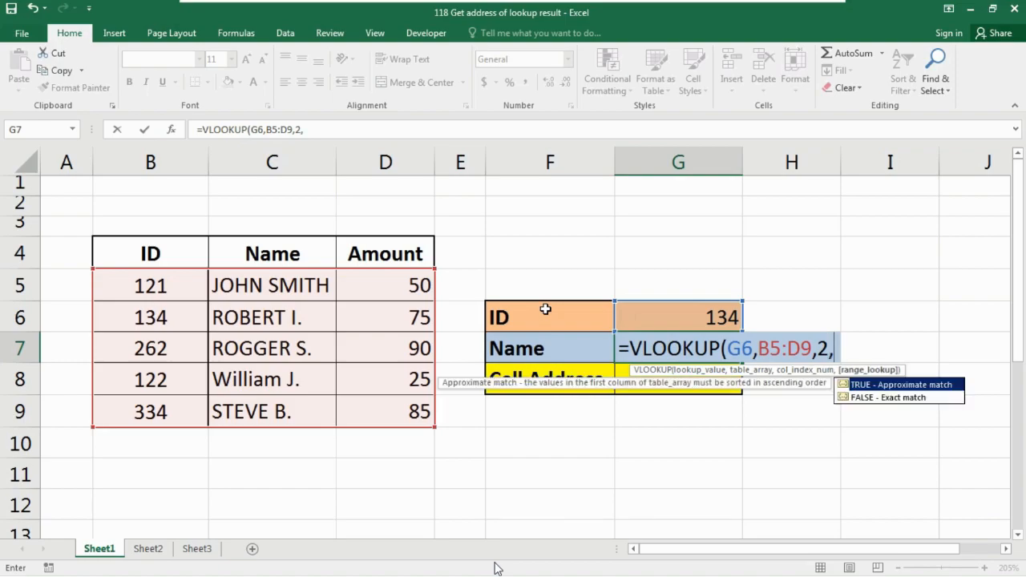
pyautogui.write('0')
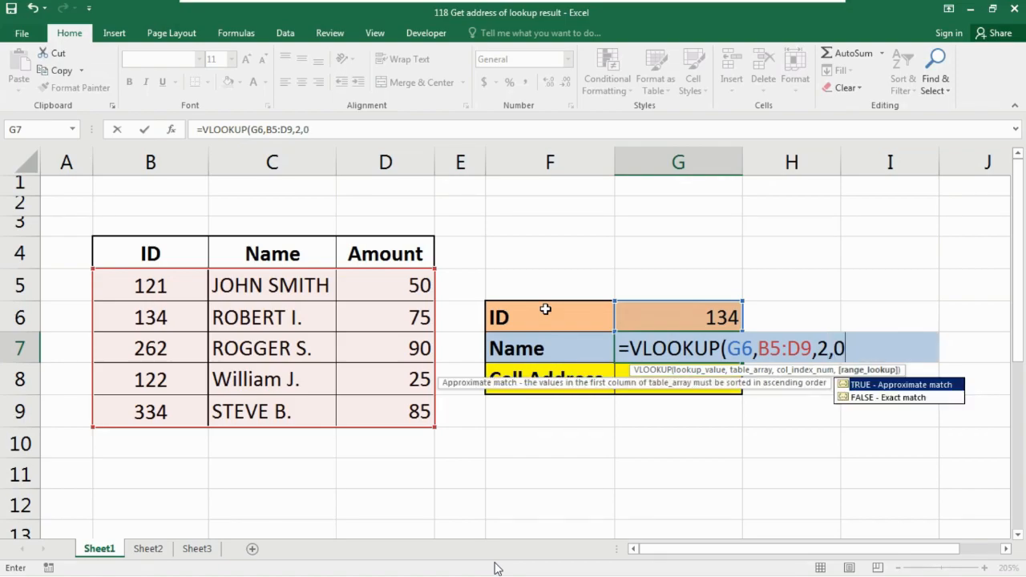
pyautogui.write(')')
pyautogui.press('Return')
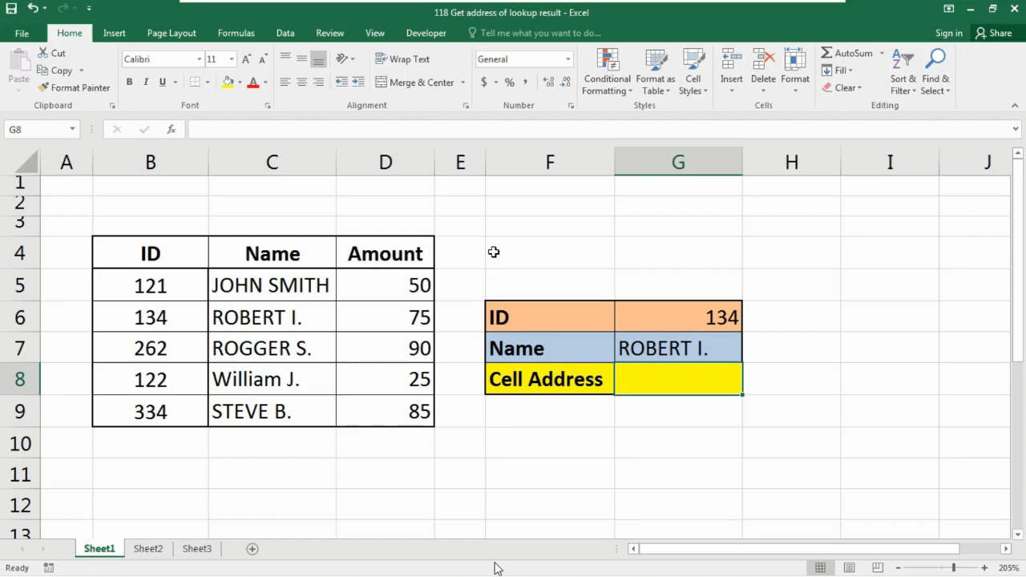
# Step: Start the Cell Address formula in G8 with CELL, info type "address", and nest an INDEX over the range B5:D9
pyautogui.write('=cell')
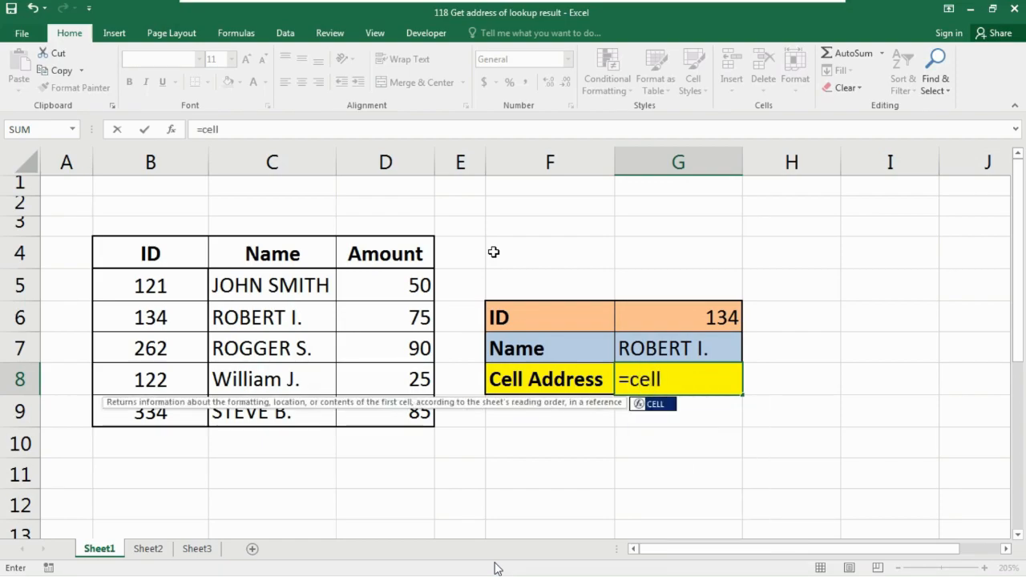
pyautogui.press('Tab')
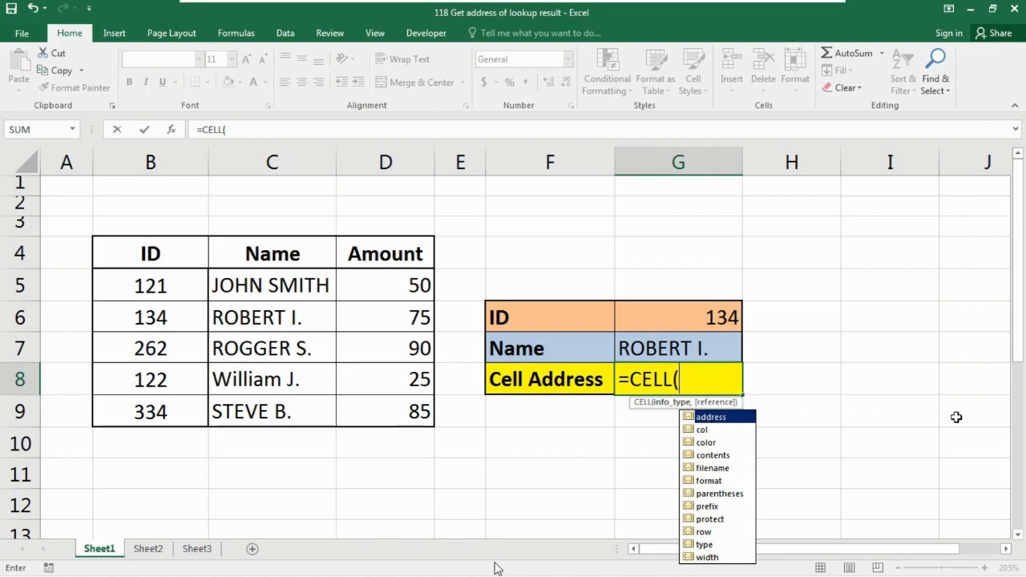
pyautogui.press('Tab')
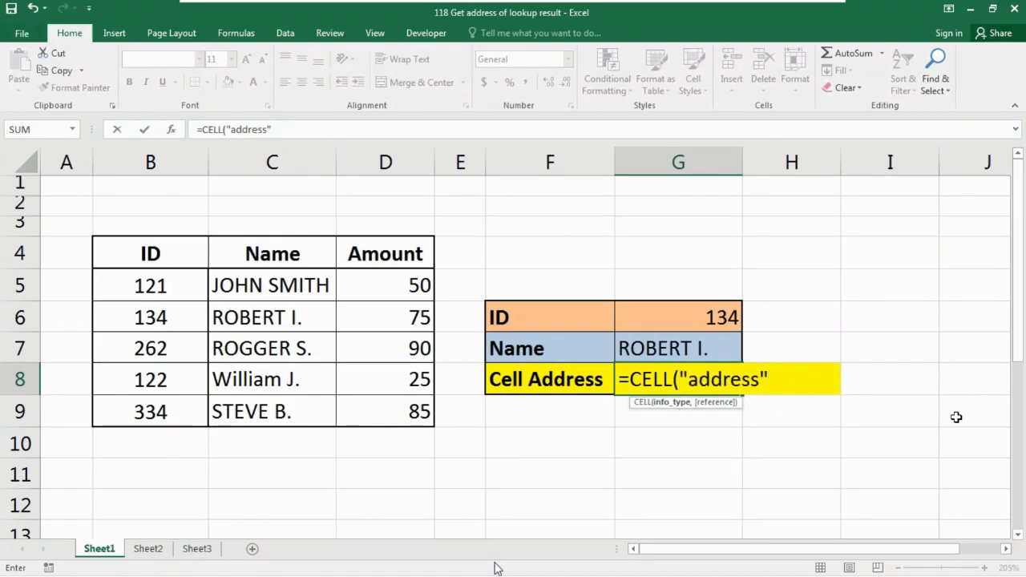
pyautogui.write(',')
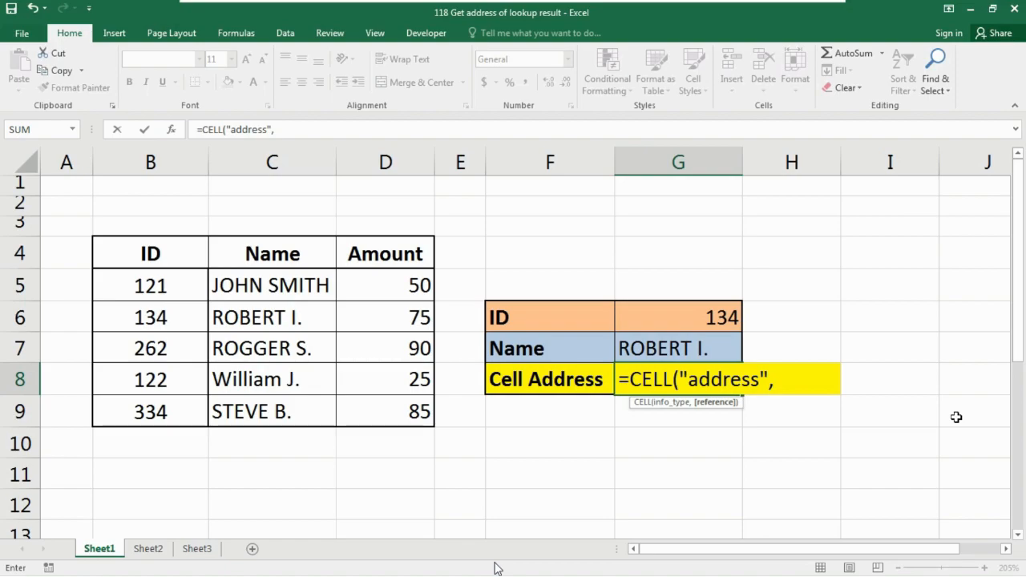
pyautogui.write('ind')
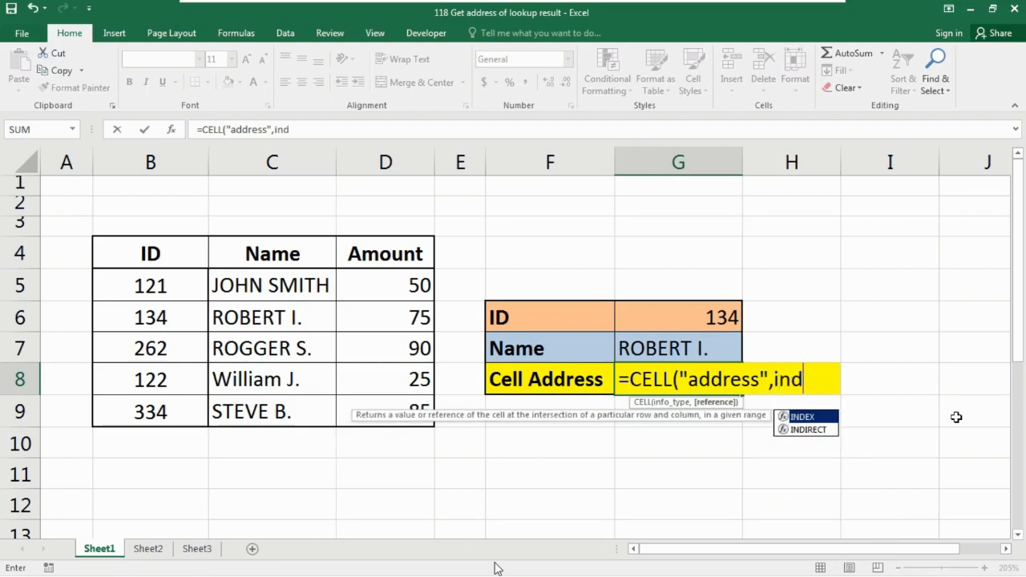
pyautogui.press('Tab')
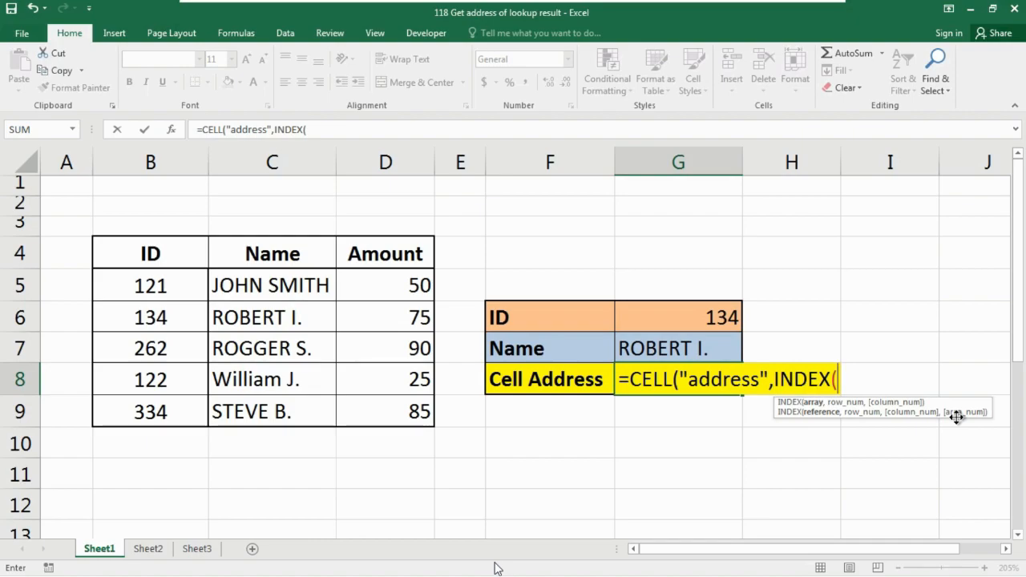
pyautogui.moveTo(156, 285); pyautogui.dragTo(398, 417)
pyautogui.write(',')
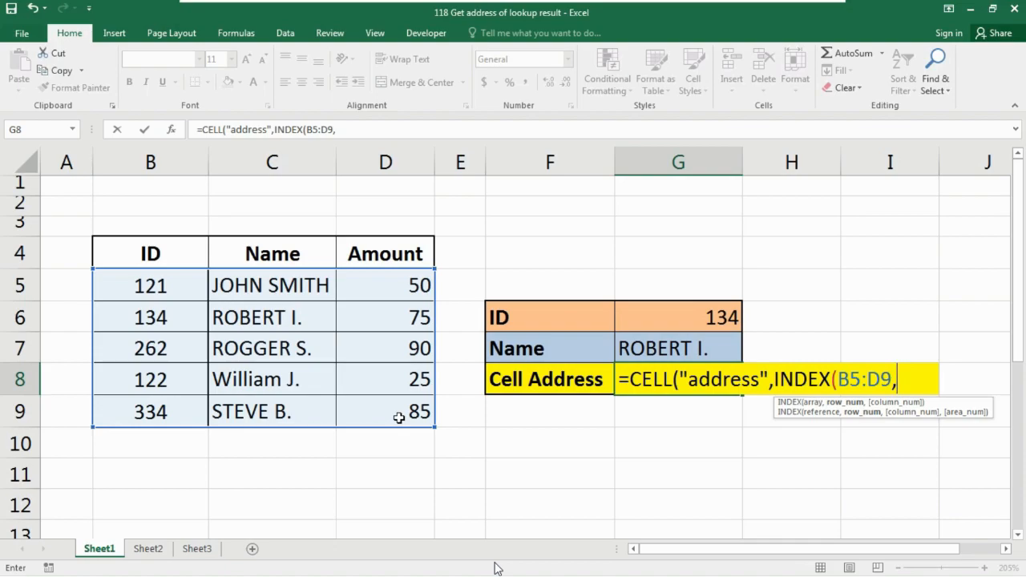
# Step: Supply the INDEX row number with an exact-match MATCH(G6,B5:B9,0)
pyautogui.write('matc')
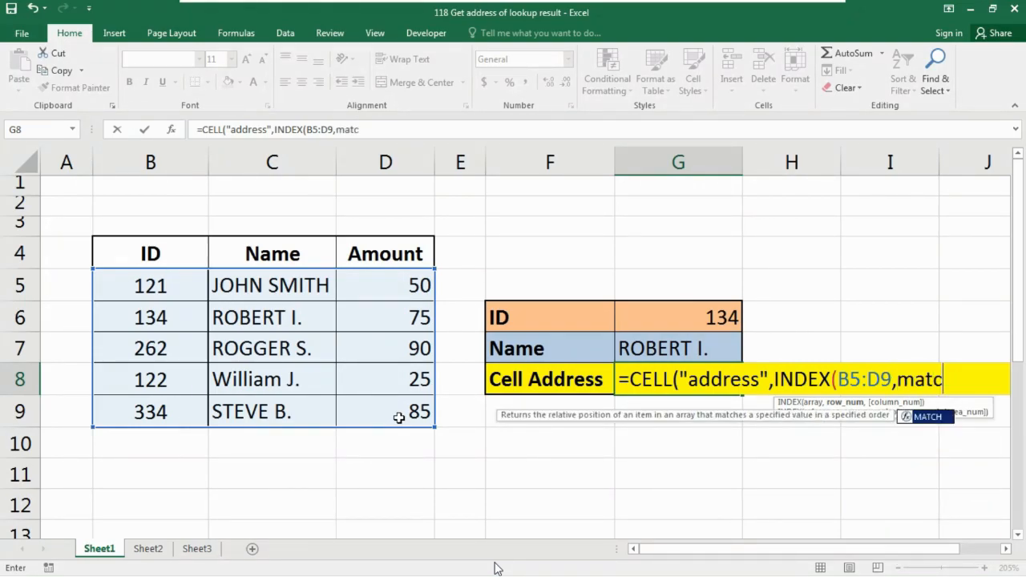
pyautogui.press('Tab')
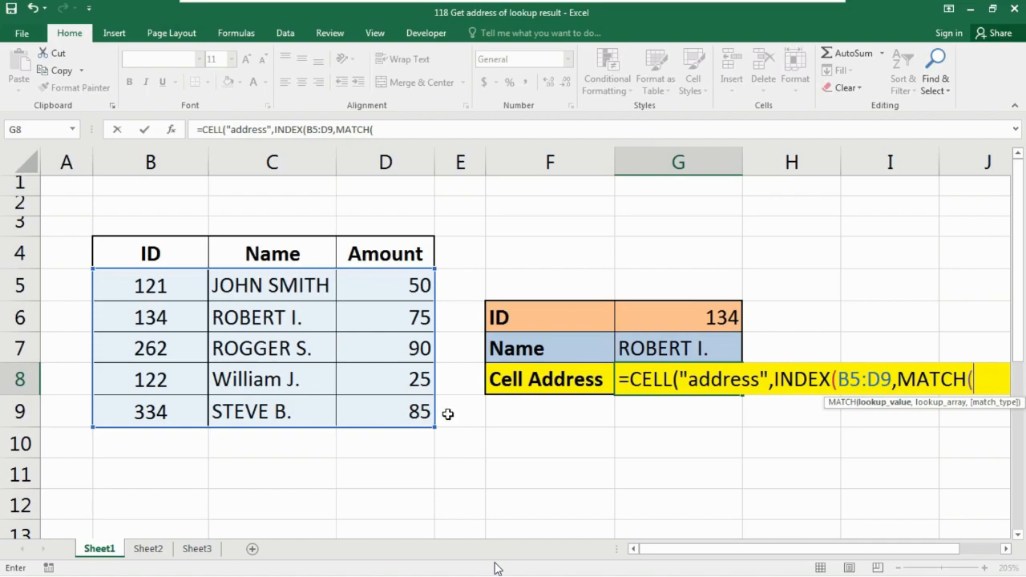
pyautogui.click(686, 308)
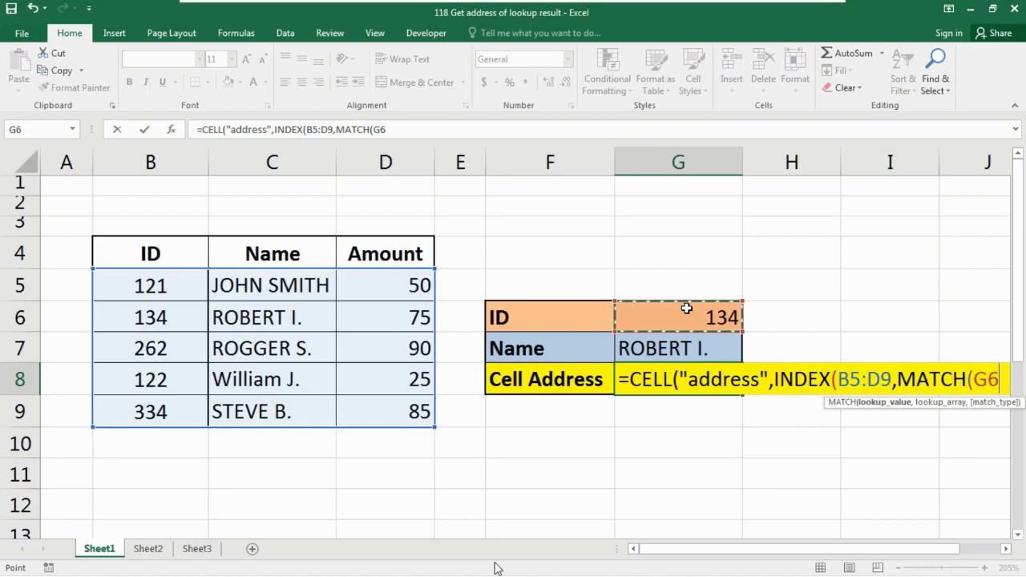
pyautogui.write(',')
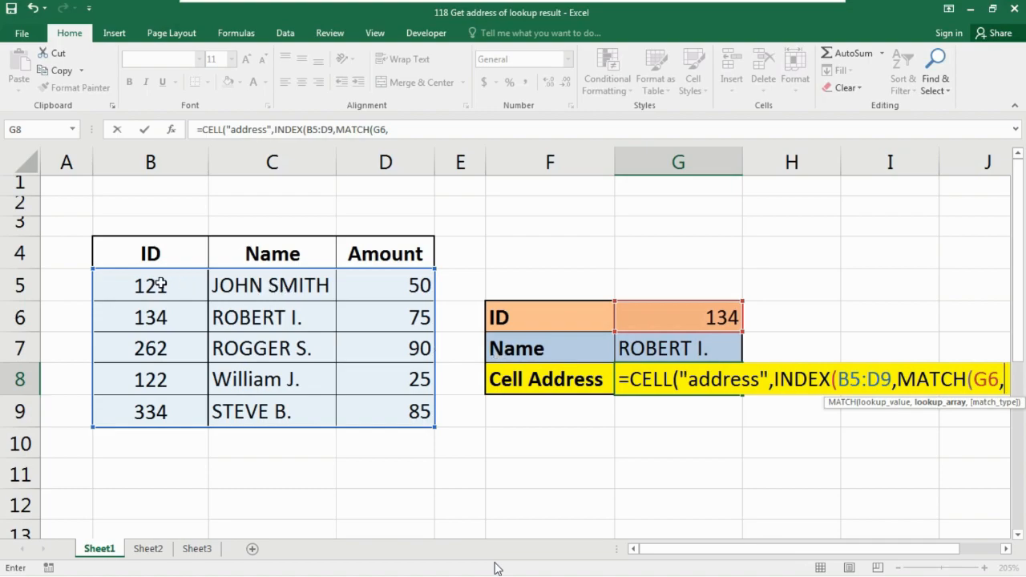
pyautogui.moveTo(141, 285); pyautogui.dragTo(147, 411)
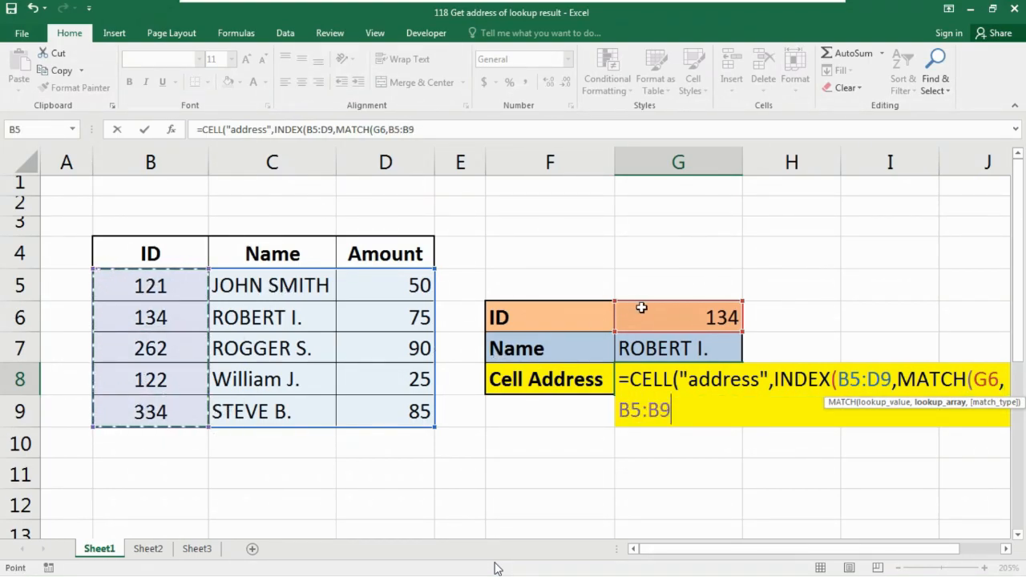
pyautogui.write(',')
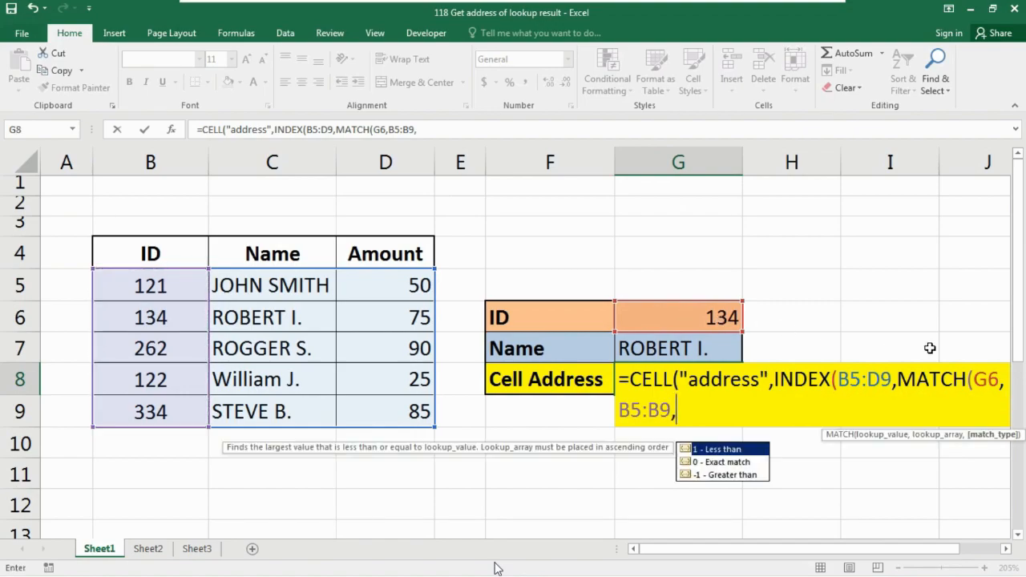
pyautogui.write('0),')
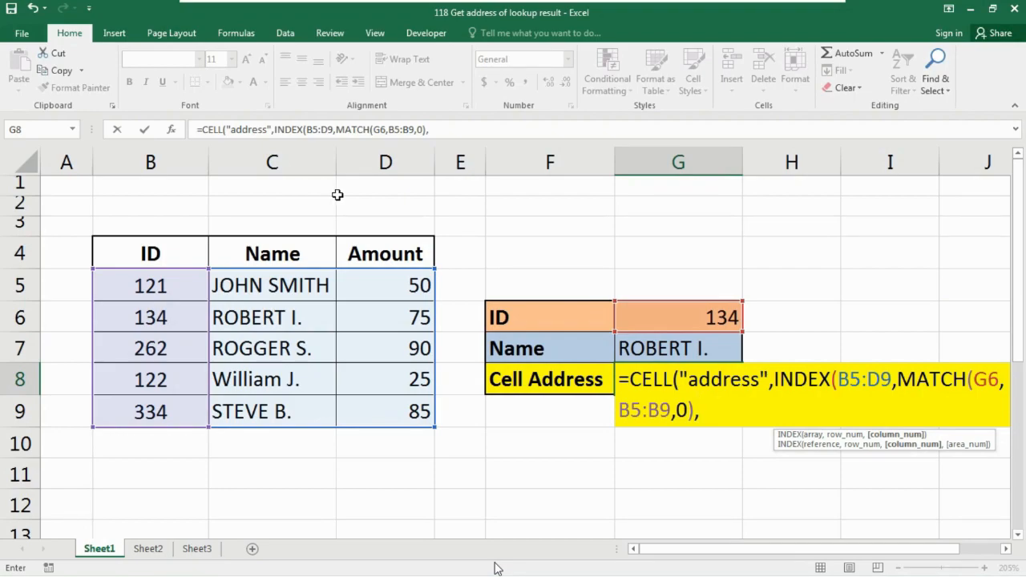
# Step: Set the INDEX column number to 2, complete the G8 formula, and check its result against the name in C6
pyautogui.write('2')
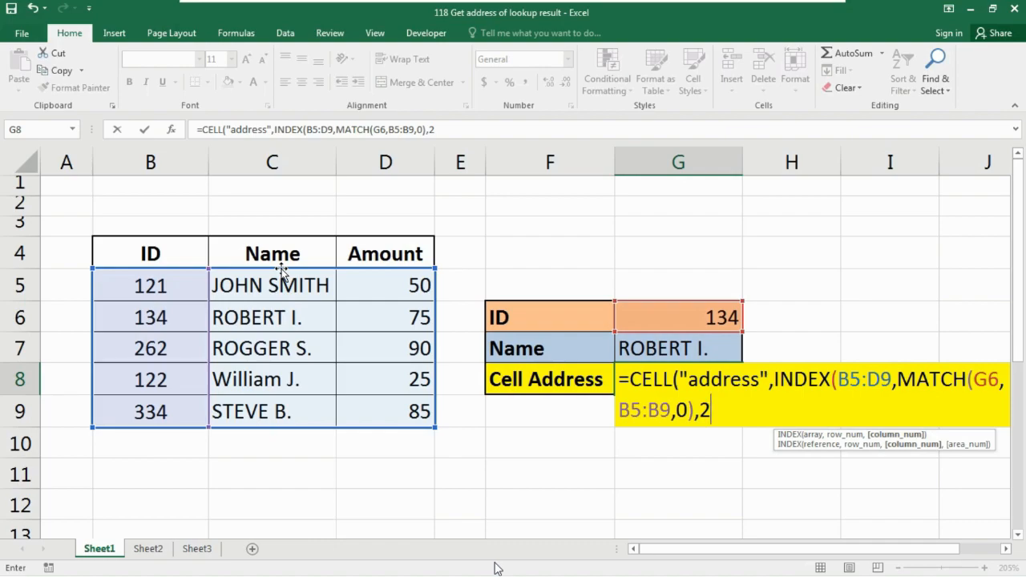
pyautogui.write('))')
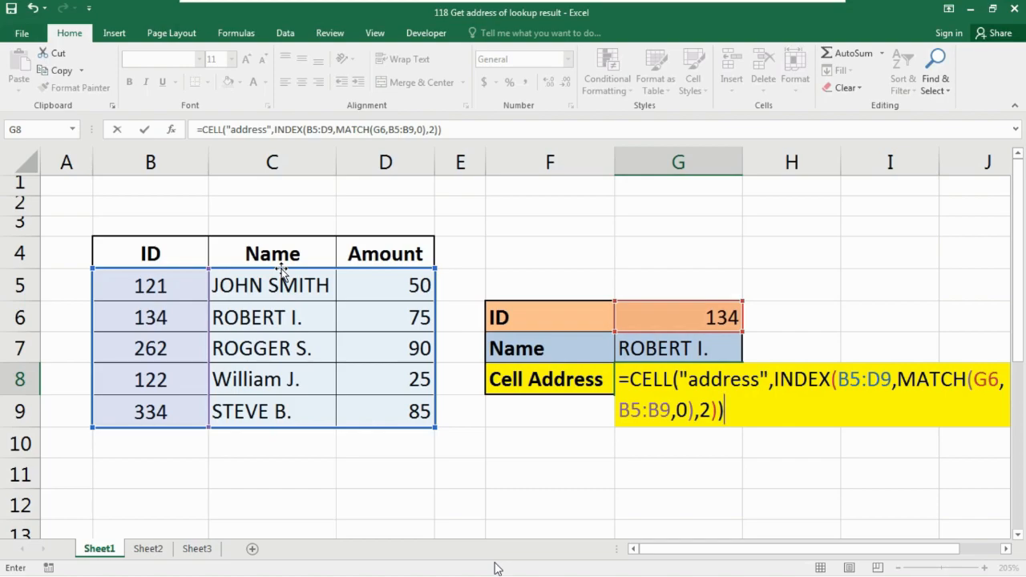
pyautogui.press('Return')
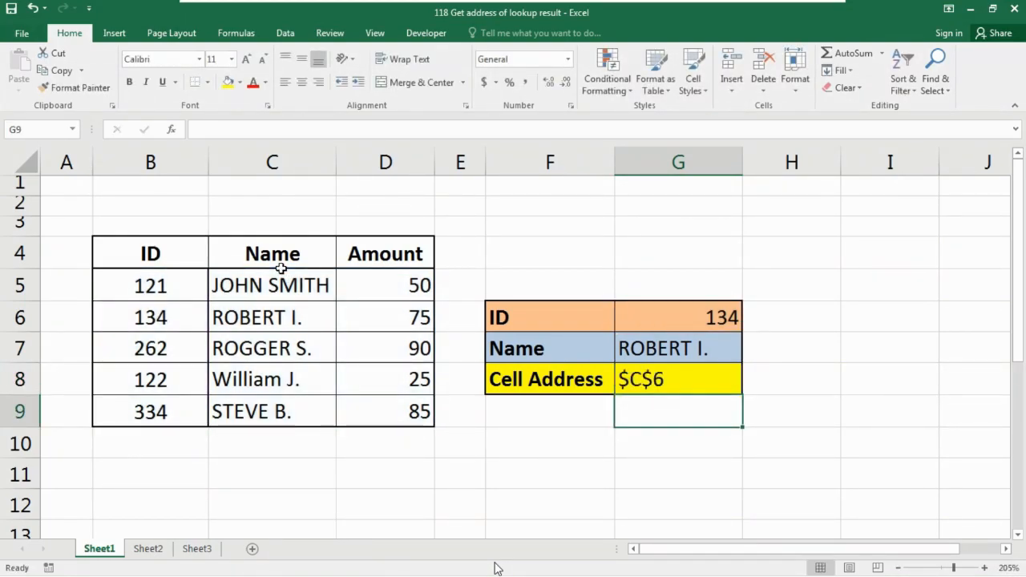
pyautogui.click(681, 379)
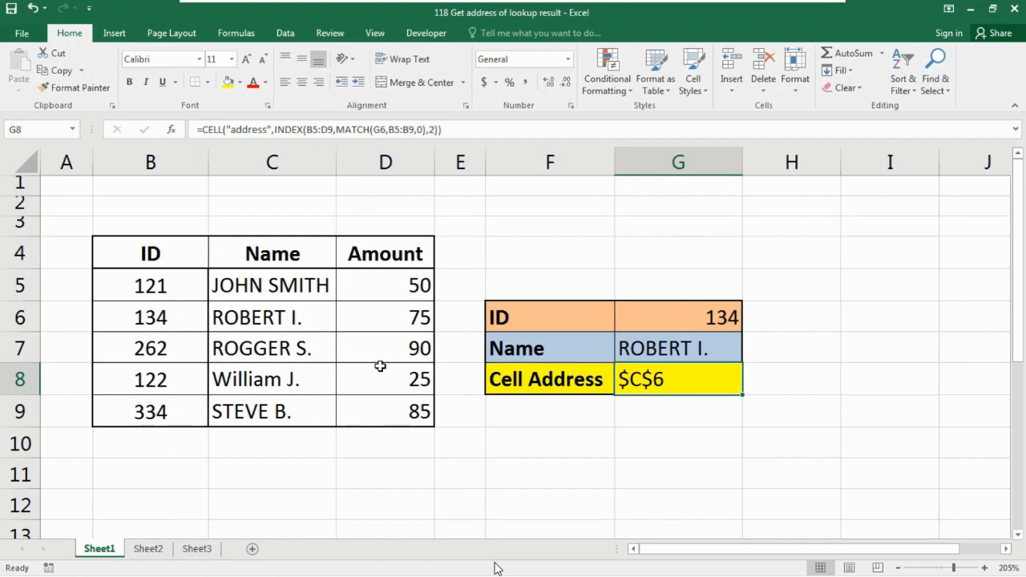
pyautogui.click(247, 319)
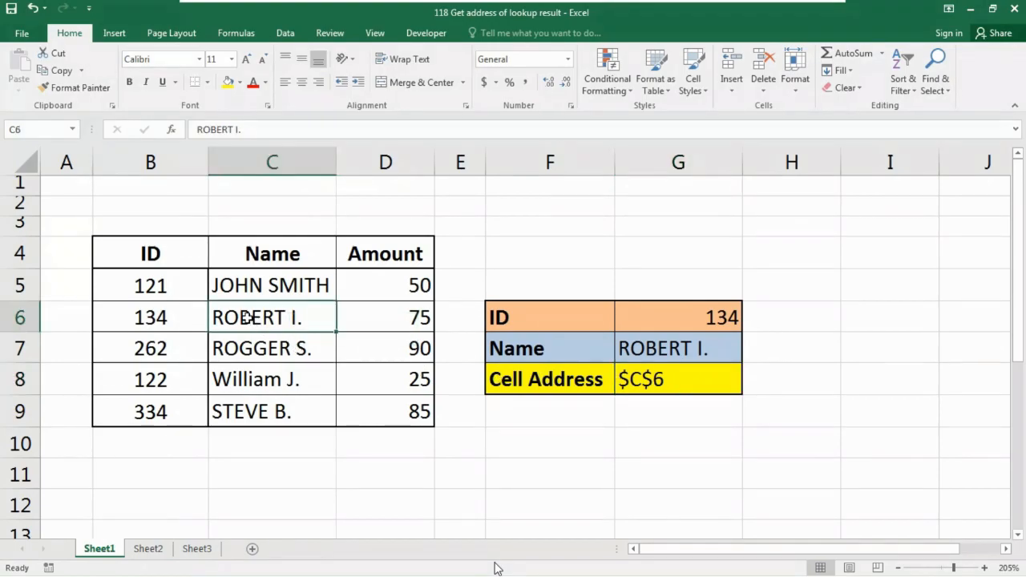